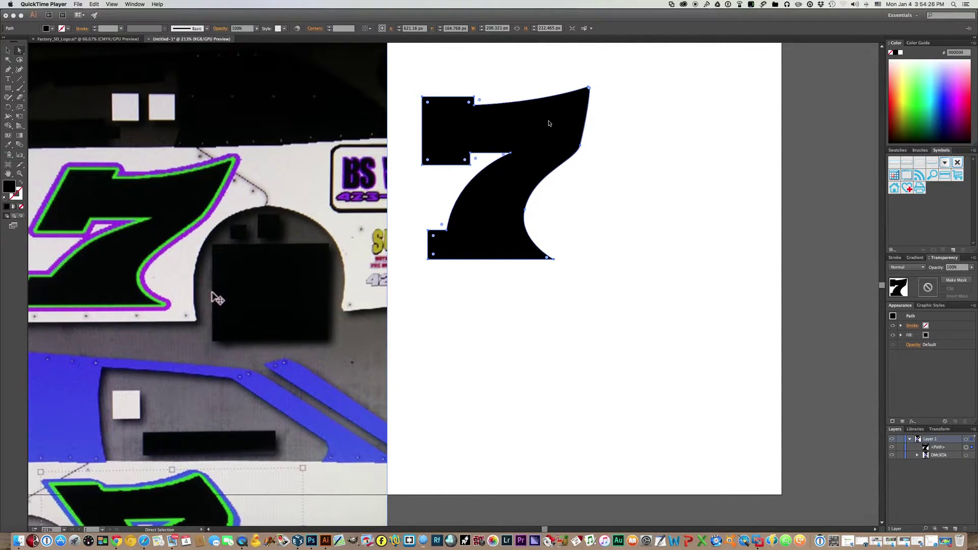
- Move the anchor point at the 7's upper-right tip about 10 px to the left
click(660, 167)
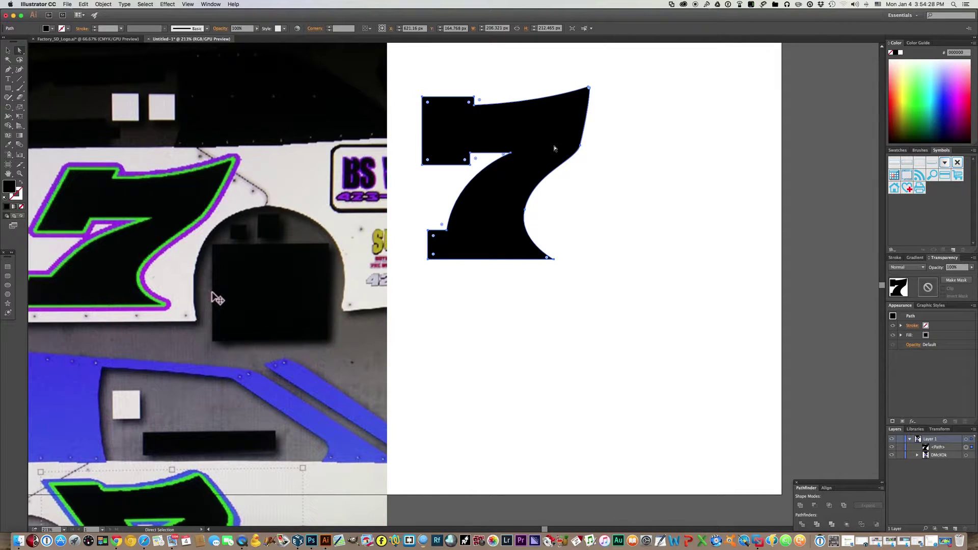
click(633, 158)
click(542, 148)
click(611, 128)
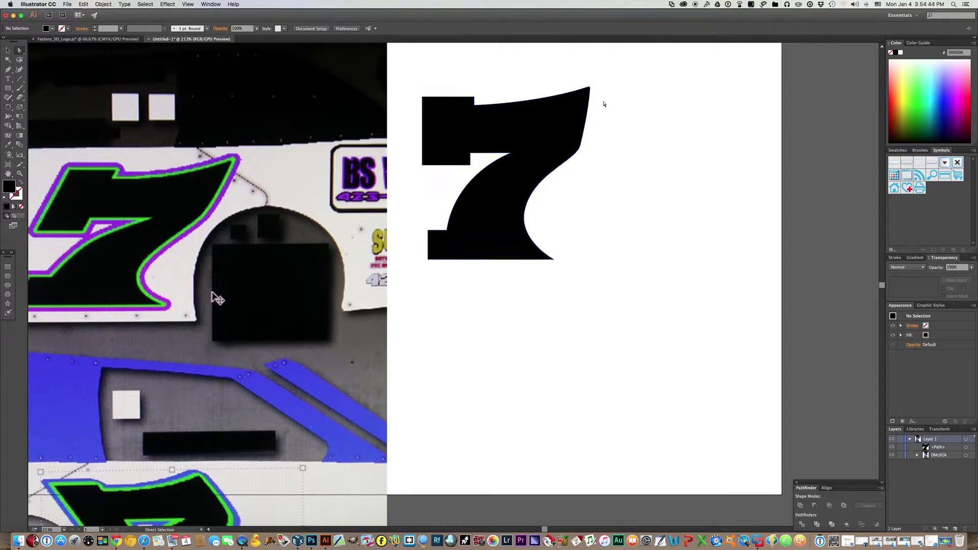
click(583, 86)
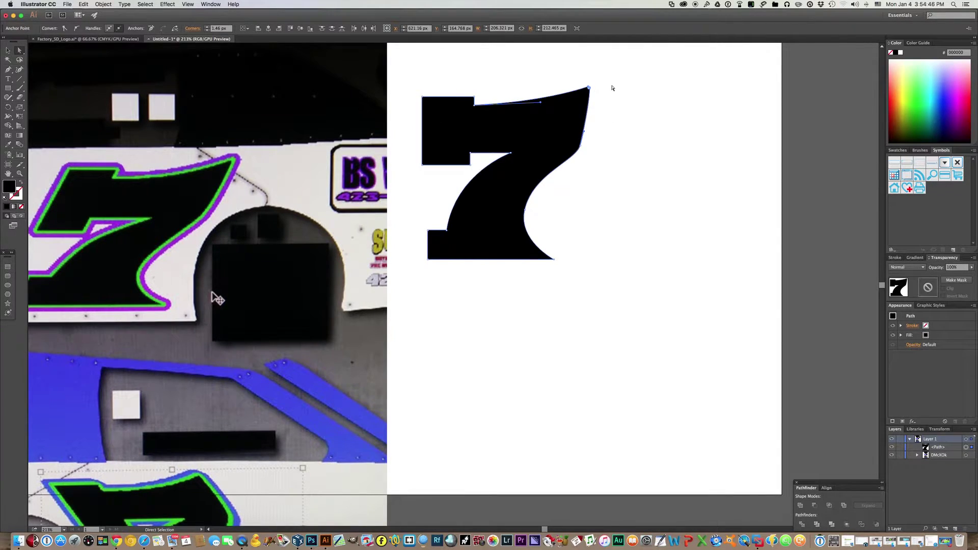
key(Left)
key(Left)
key(Left)
key(Left)
key(Left)
key(Left)
key(Left)
key(Right)
key(Right)
key(Left)
key(Left)
key(Right)
key(Left)
key(Right)
key(Left)
key(Left)
key(Right)
key(Left)
key(Right)
key(Left)
key(Right)
key(Left)
key(Right)
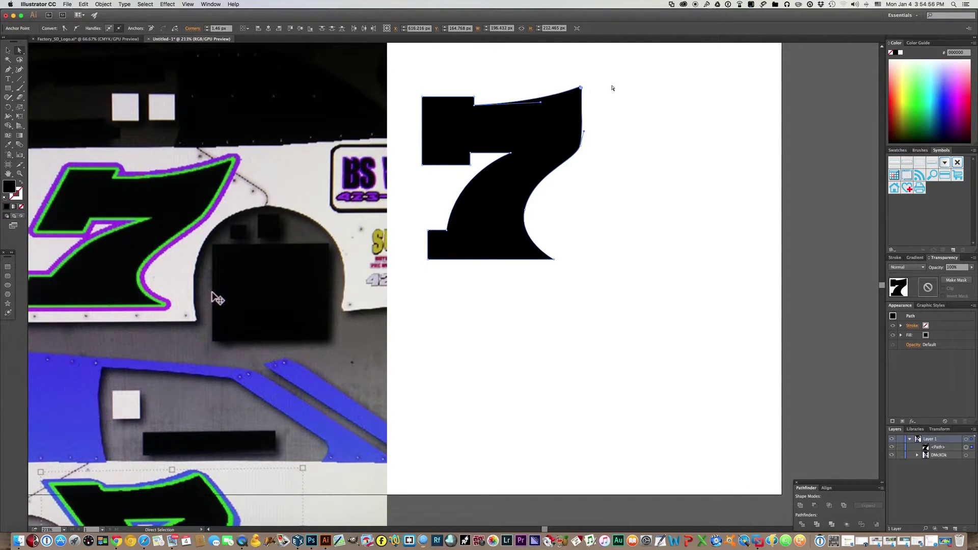
click(609, 123)
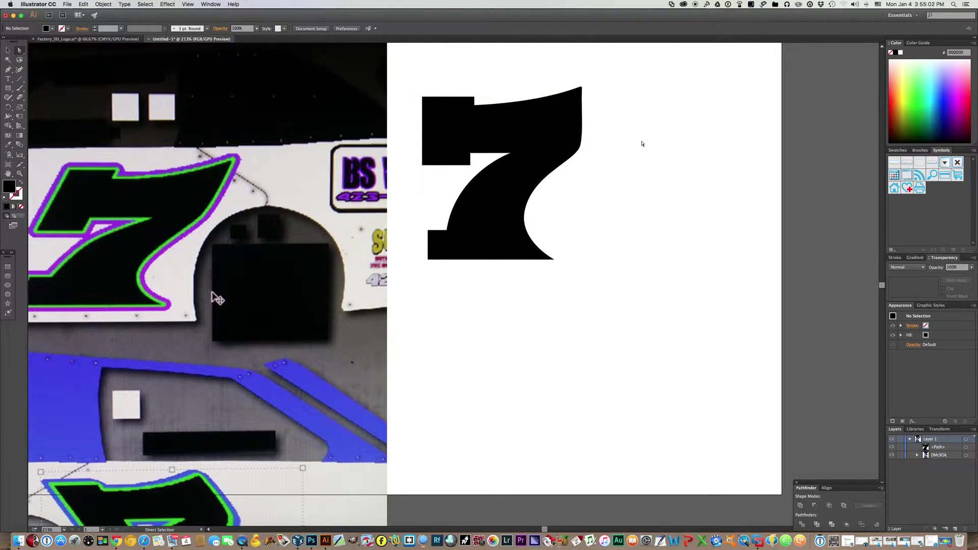
- Copy the whole 7 shape and paste a duplicate of it on the artboard
click(543, 151)
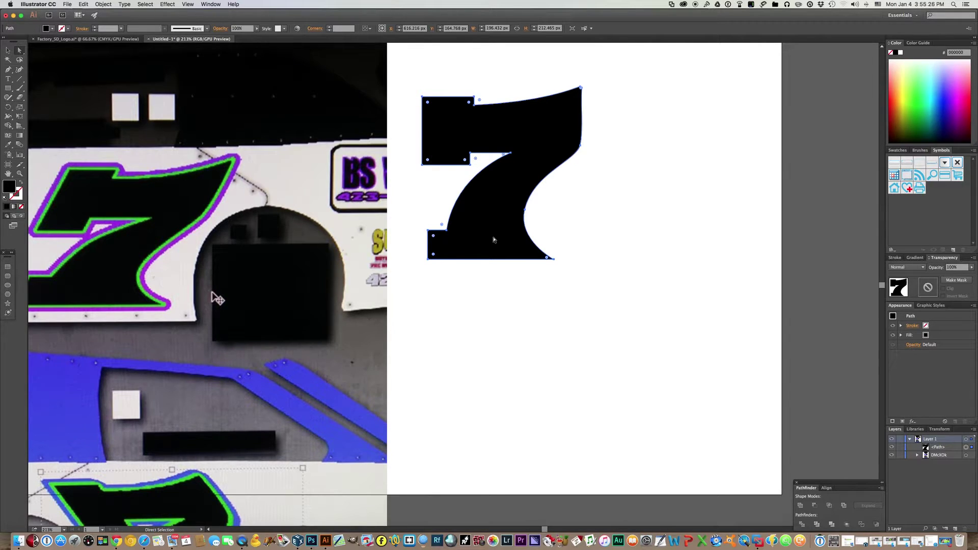
key(v)
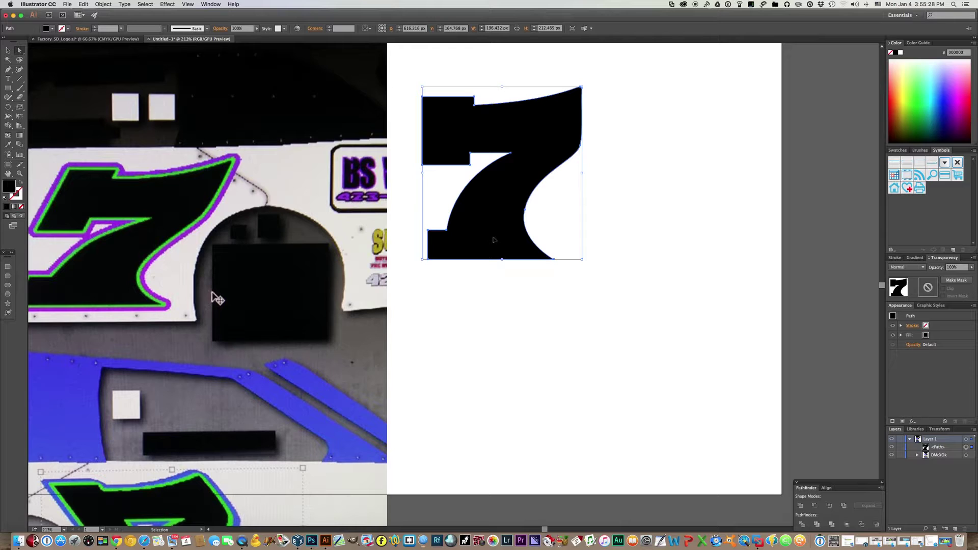
key(a)
click(84, 4)
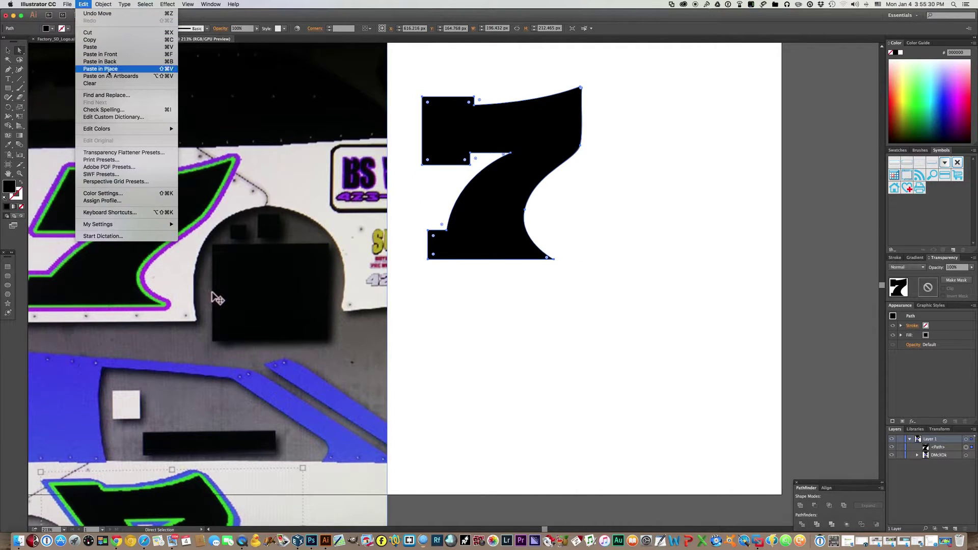
click(82, 3)
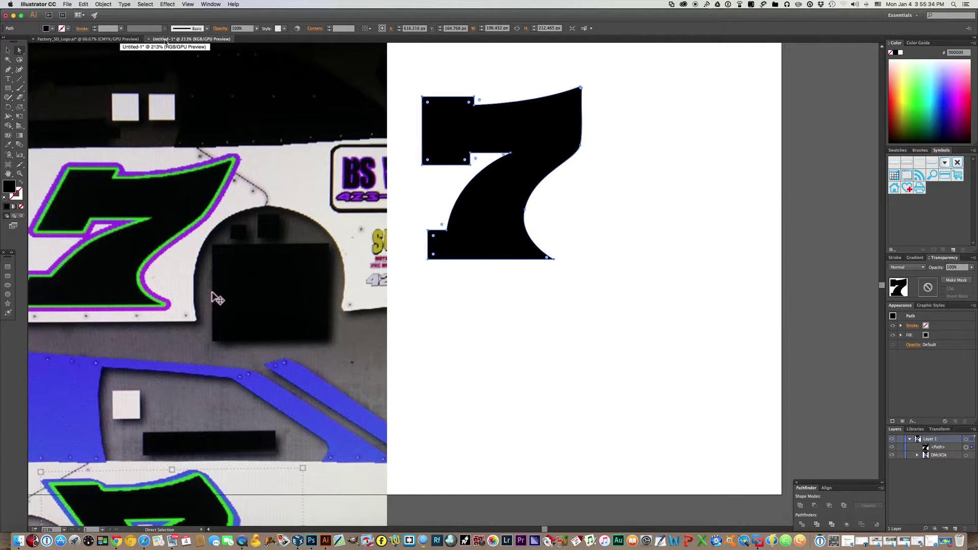
key(v)
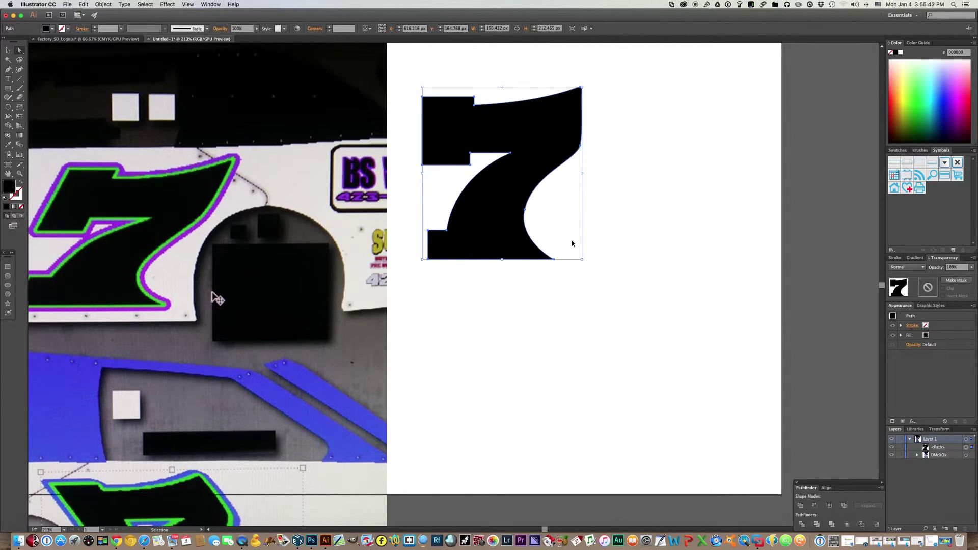
key(super+v)
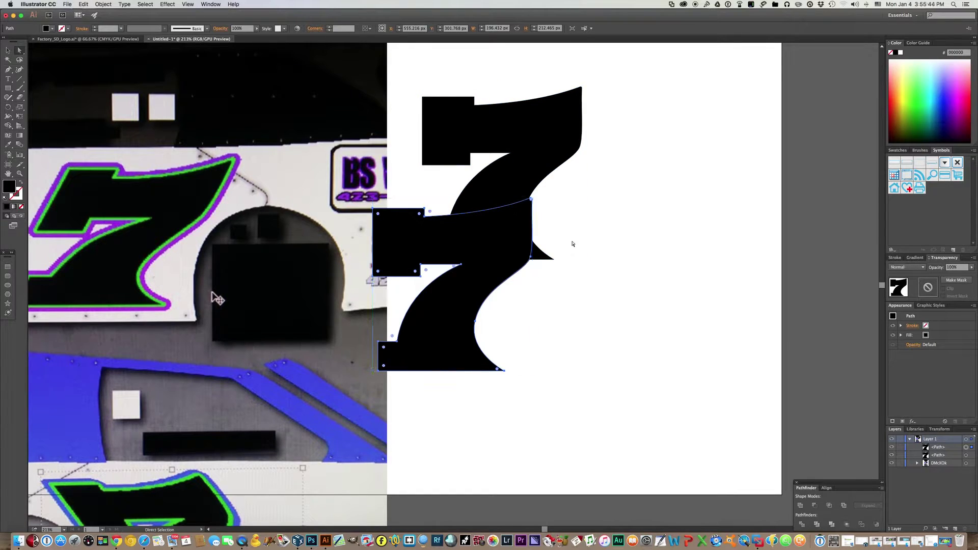
- Move the pasted 7 down 90 px and right 220 px so it sits below and to the right of the original
key(shift+Down)
key(shift+Down)
key(shift+Down)
key(shift+Down)
key(shift+Down)
key(shift+Down)
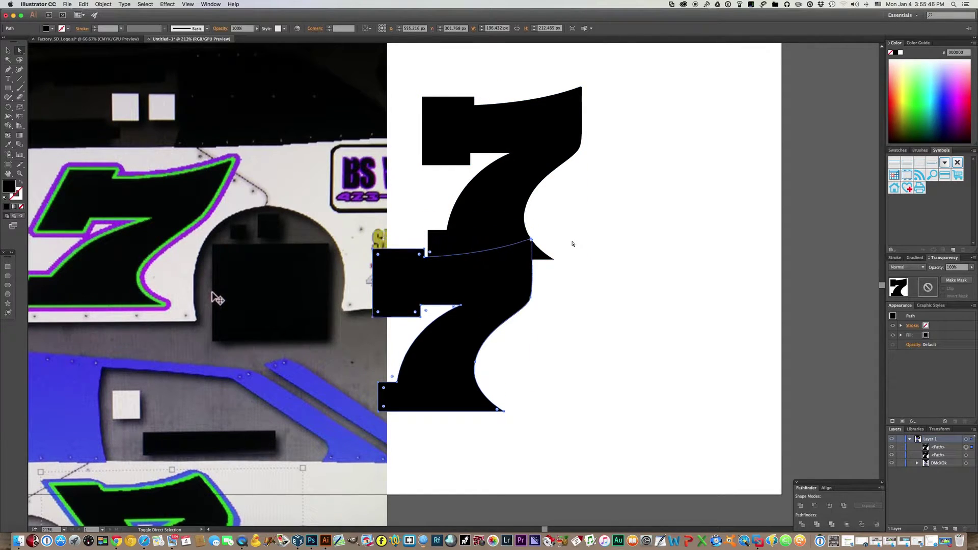
key(shift+Right)
key(shift+Right)
key(shift+Right)
key(shift+Right)
key(shift+Right)
key(shift+Right)
key(shift+Right)
key(shift+Right)
key(shift+Right)
key(shift+Right)
key(shift+Right)
key(shift+Right)
key(shift+Right)
key(shift+Right)
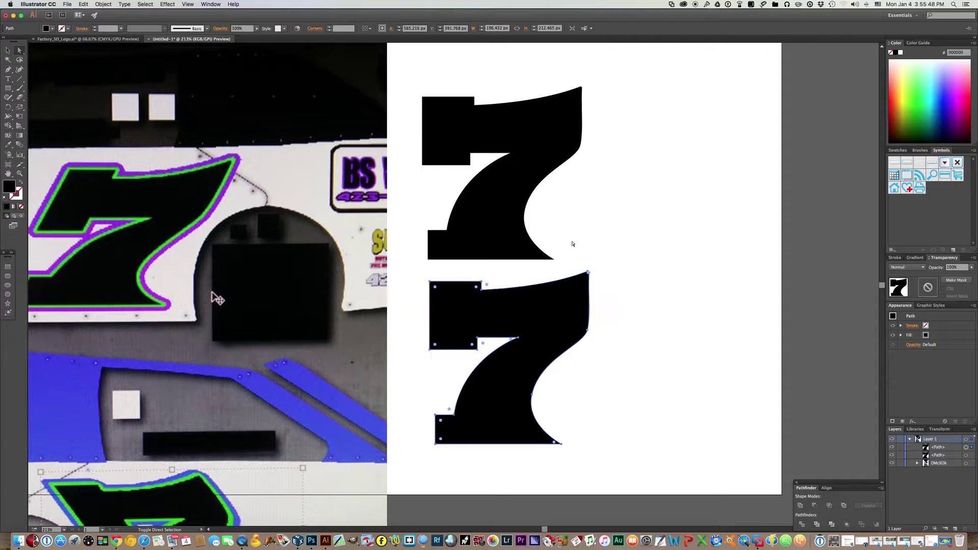
key(shift+Right)
key(shift+Right)
key(shift+Right)
key(shift+Left)
key(shift+Right)
- Paste another copy of the 7 over the lower one and move it 320 px to the left
key(v)
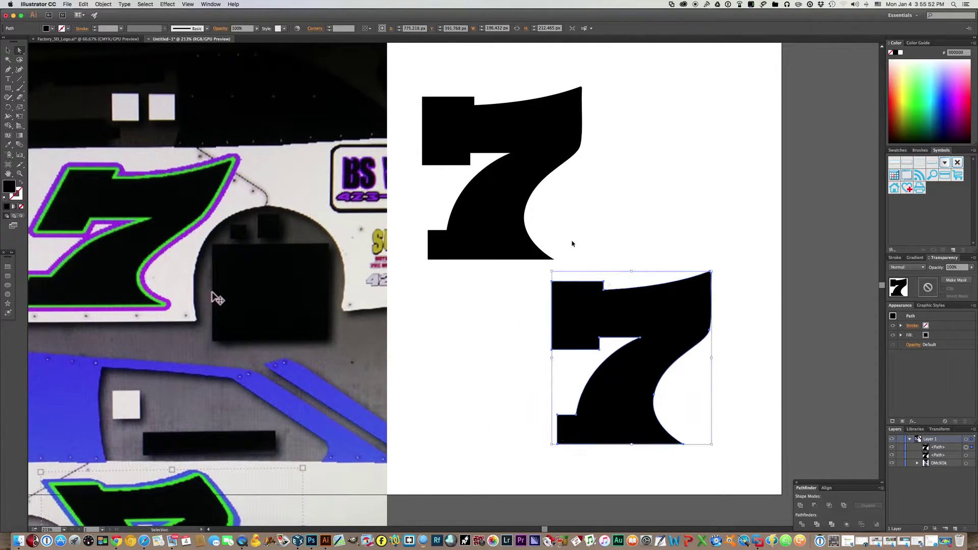
key(a)
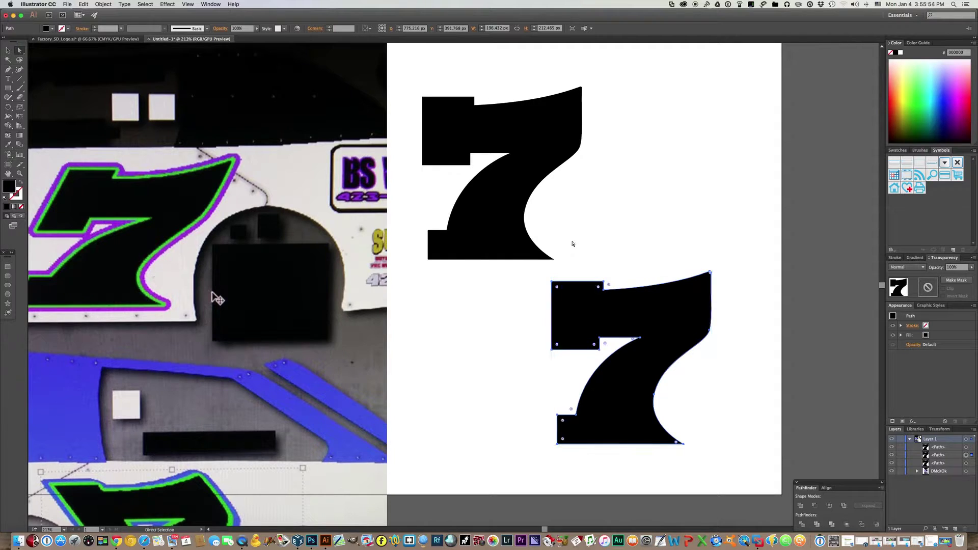
key(shift+Left)
key(shift+Left)
key(shift+Left)
key(shift+Left)
key(shift+Left)
key(shift+Left)
key(shift+Left)
key(shift+Left)
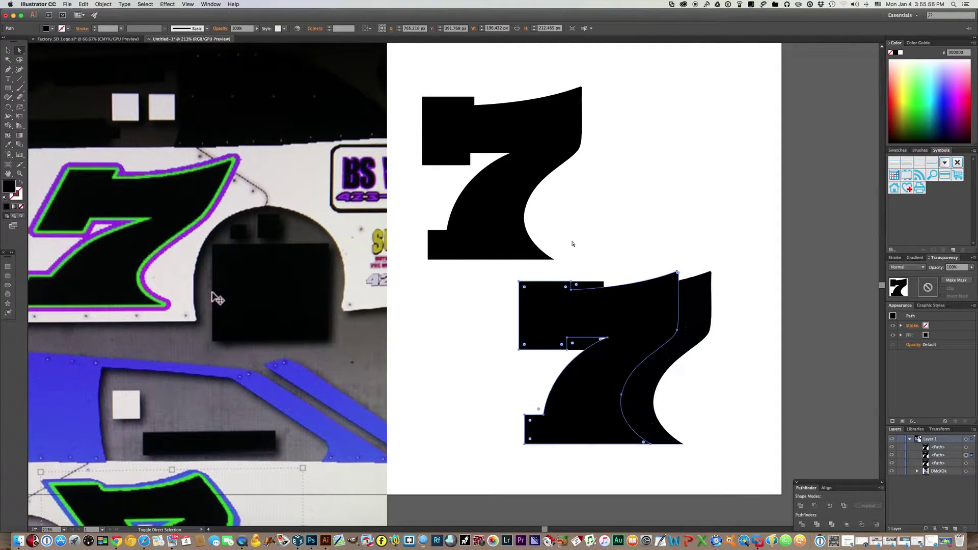
key(shift+Left)
key(shift+Left)
key(shift+Left)
key(shift+Left)
key(shift+Left)
key(shift+Left)
key(shift+Left)
key(shift+Left)
key(shift+Left)
key(shift+Left)
key(shift+Left)
key(shift+Left)
key(shift+Left)
key(shift+Left)
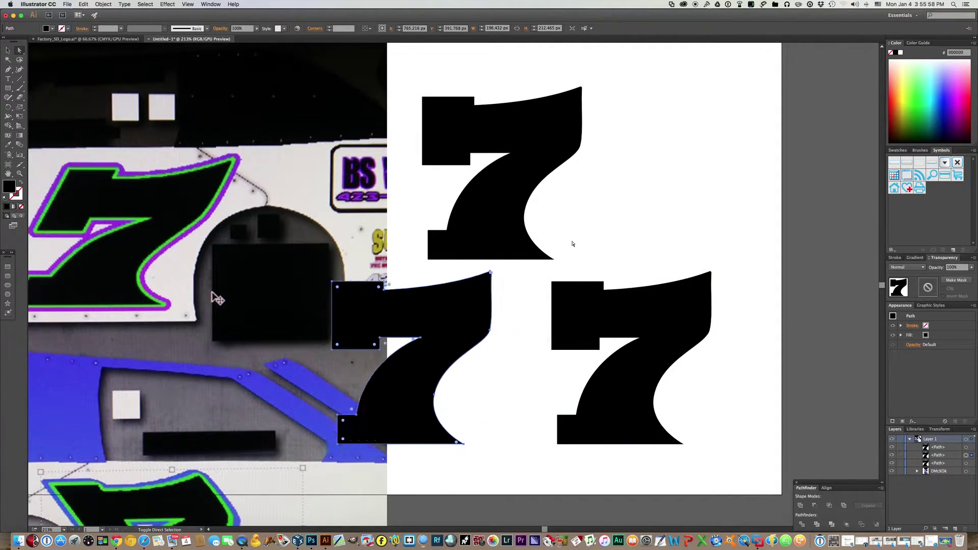
key(shift+Left)
key(shift+Left)
key(shift+Left)
key(shift+Right)
key(shift+Left)
key(shift+Right)
key(shift+Left)
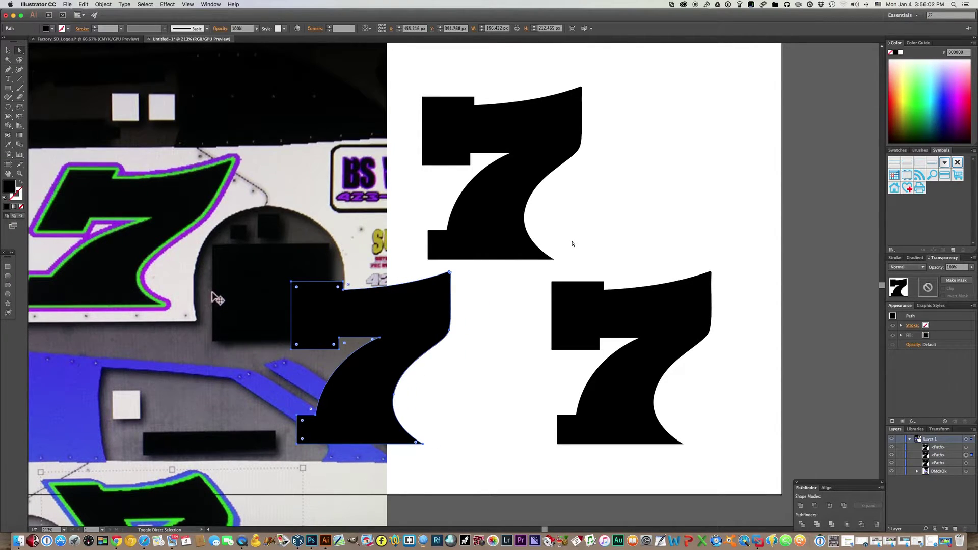
- Select the lower-right 7 and hide the race car reference artwork
click(511, 207)
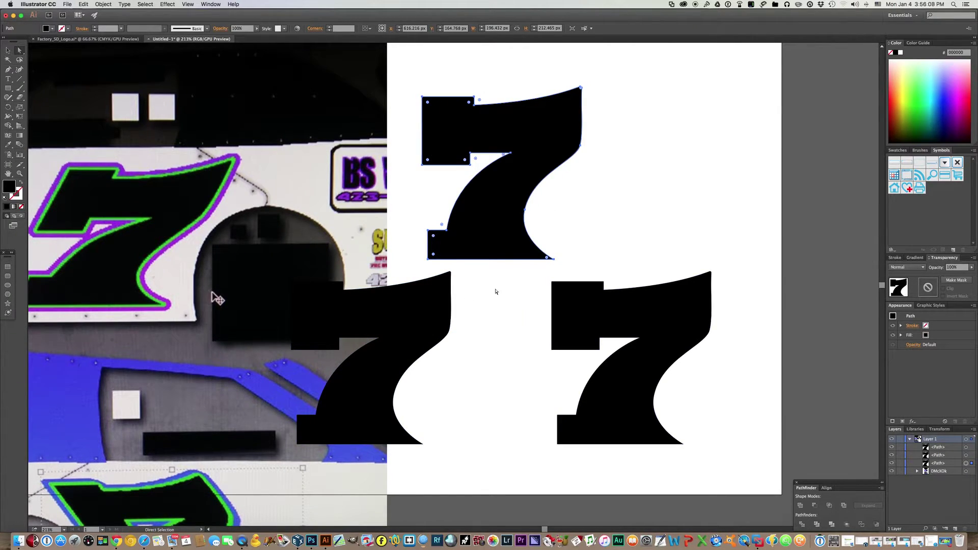
click(670, 313)
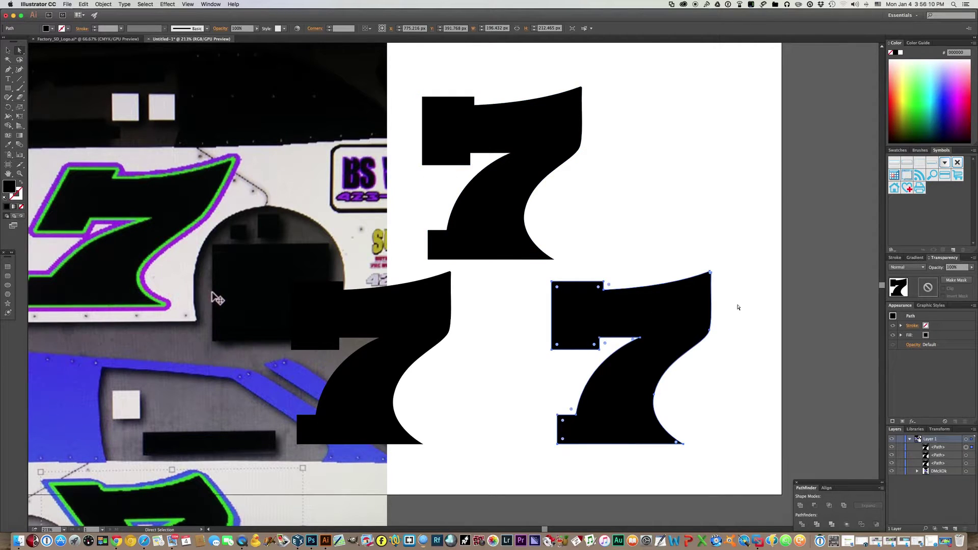
click(893, 472)
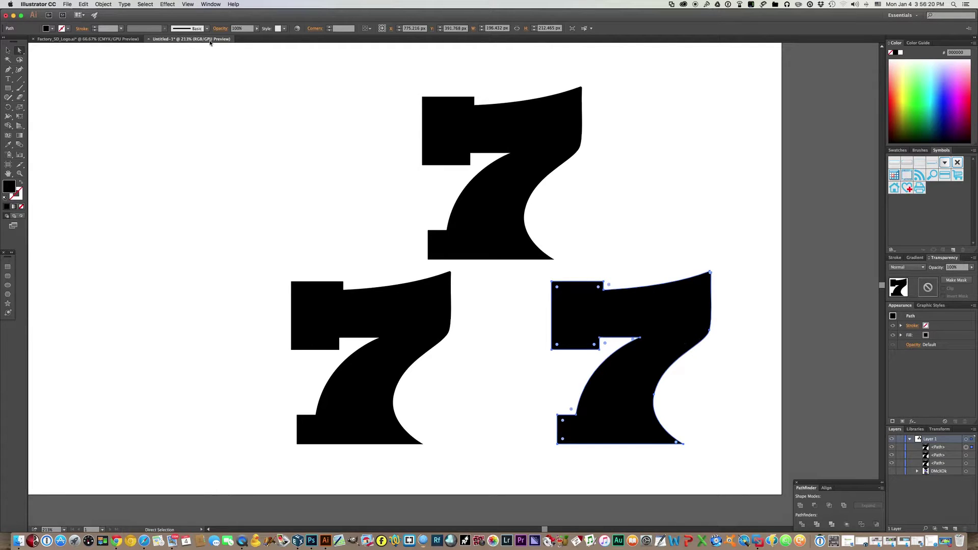
- Shear the lower-right 7 by 15° along the horizontal axis
click(102, 4)
mouse_move(117, 13)
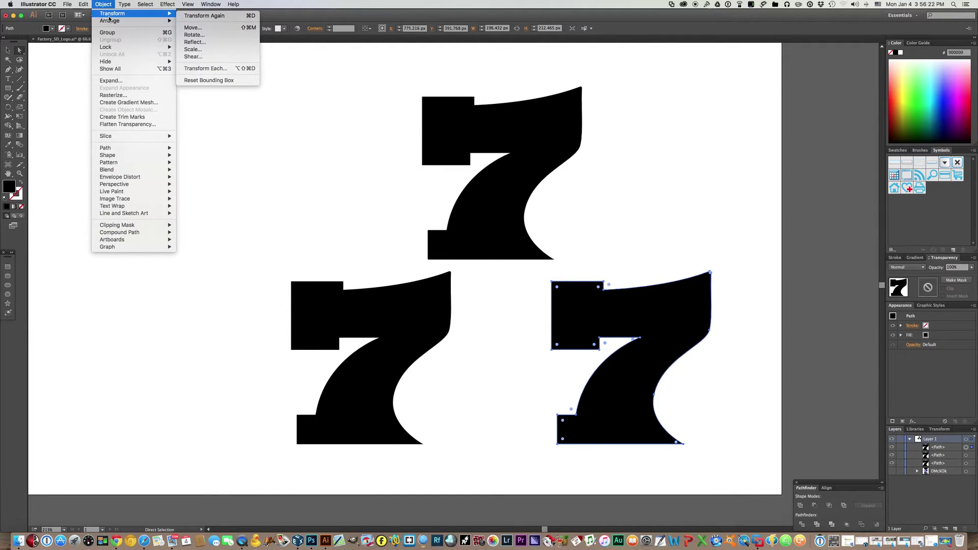
click(216, 57)
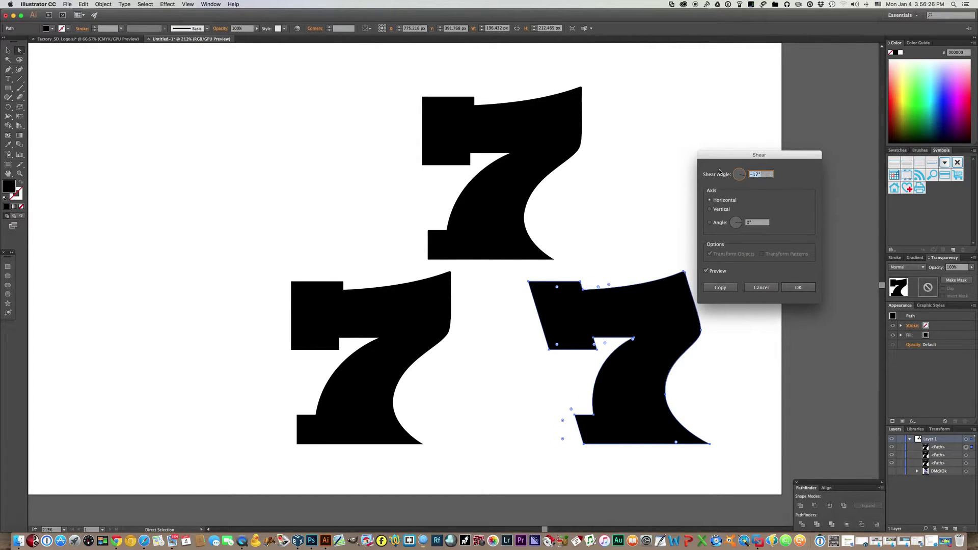
text(17)
click(756, 224)
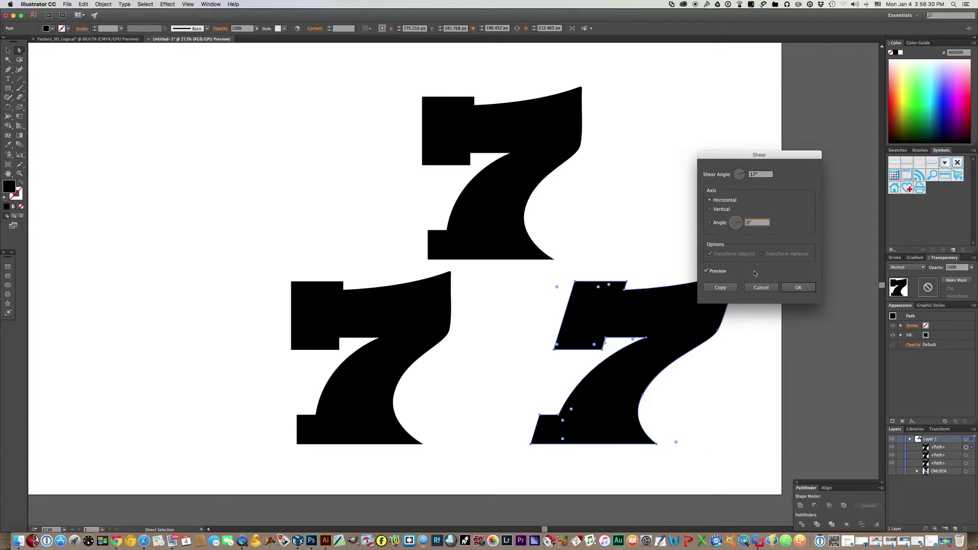
drag(739, 156, 812, 151)
click(833, 171)
text(15)
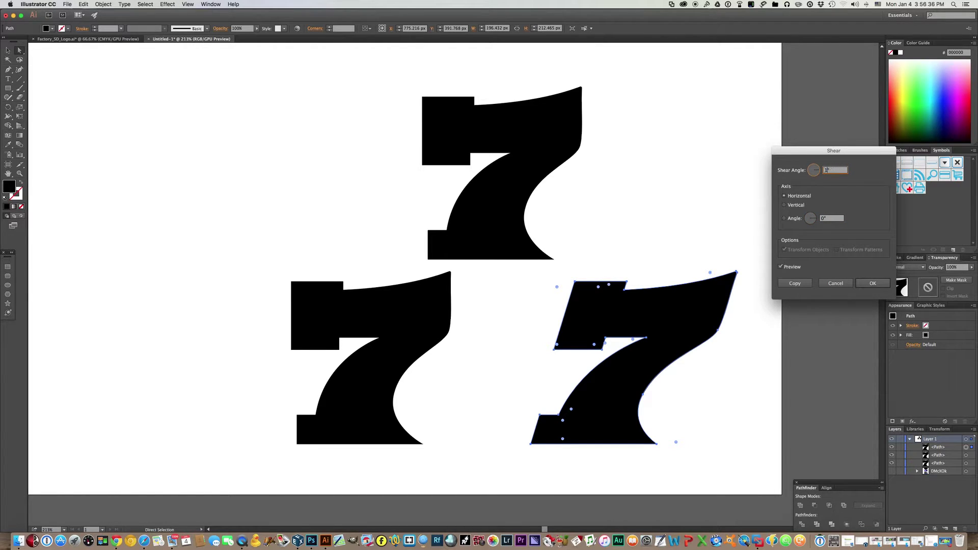
click(834, 221)
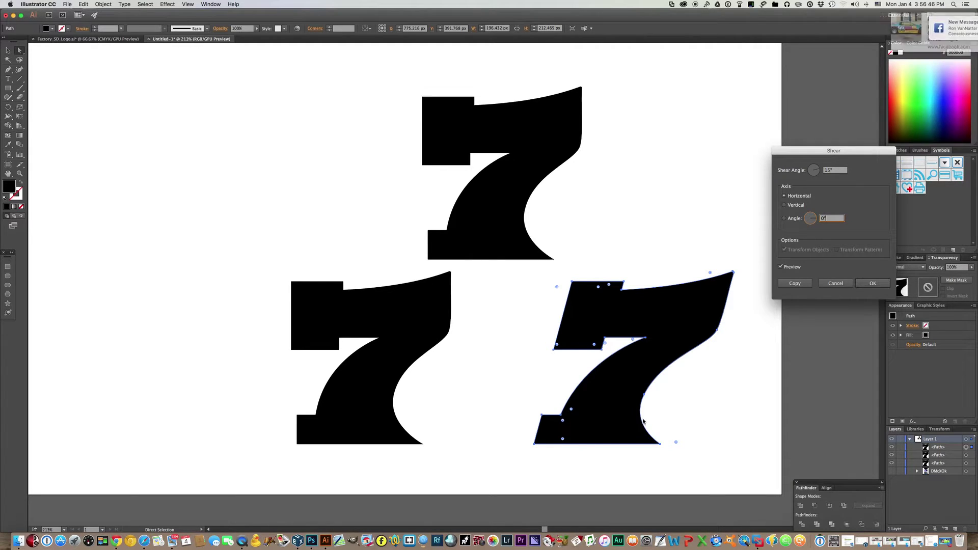
click(871, 286)
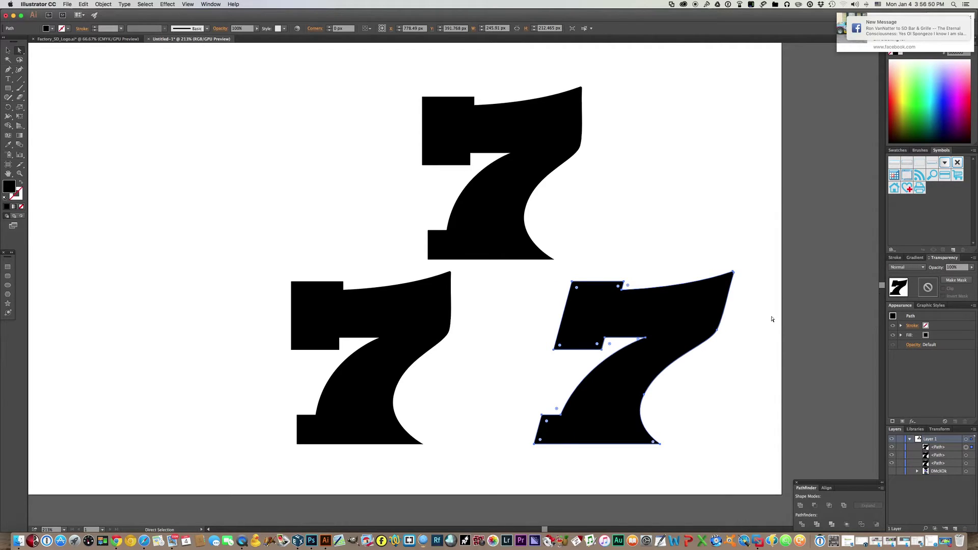
- Start a horizontal shear on the lower-left 7 and preview it at -15°
click(414, 332)
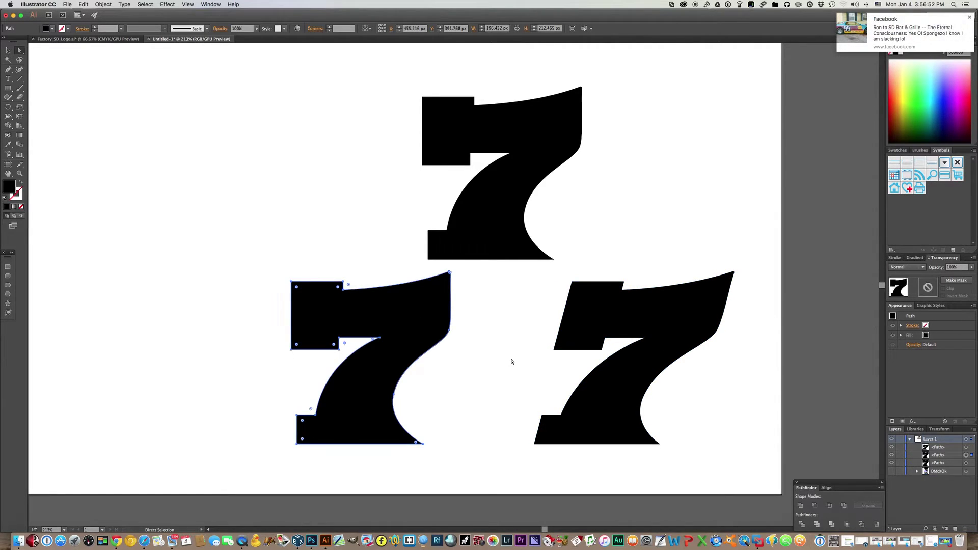
click(86, 3)
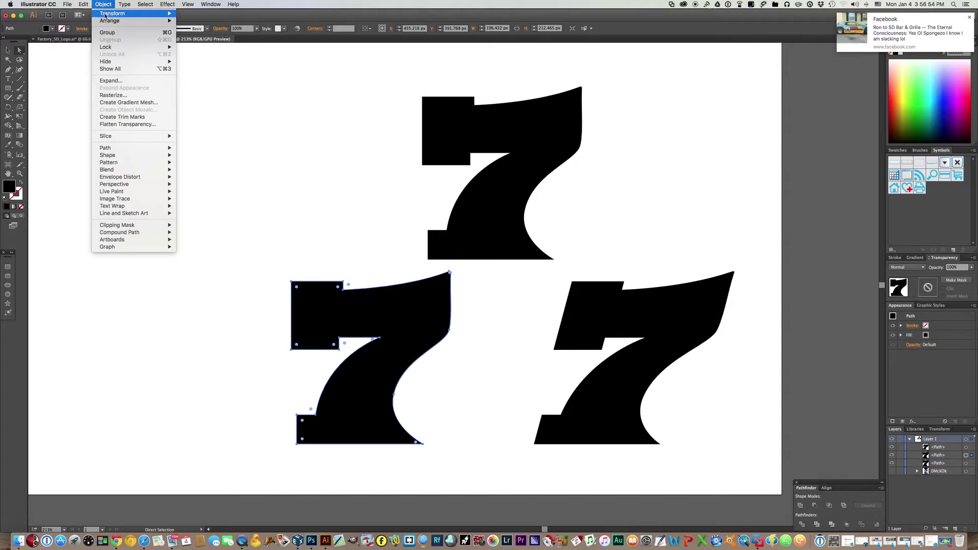
mouse_move(104, 14)
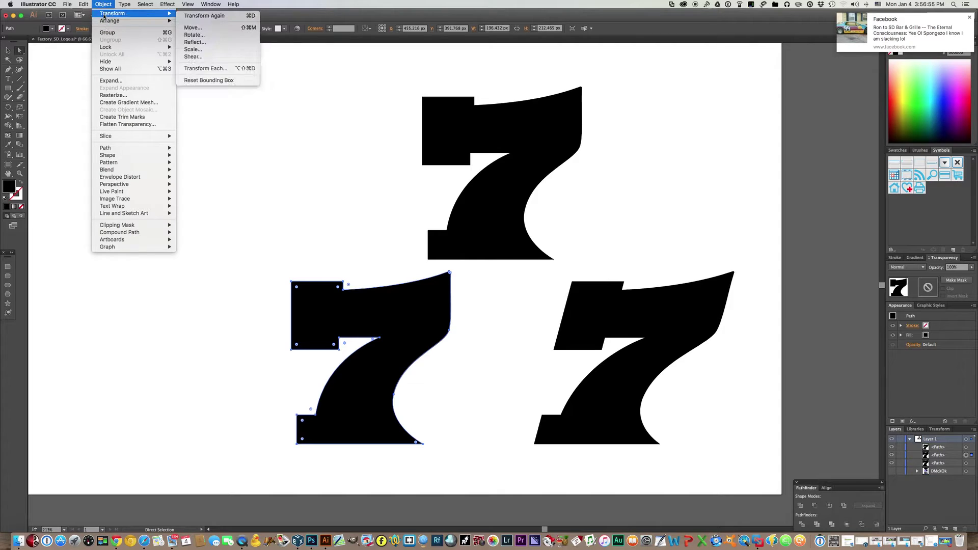
click(193, 56)
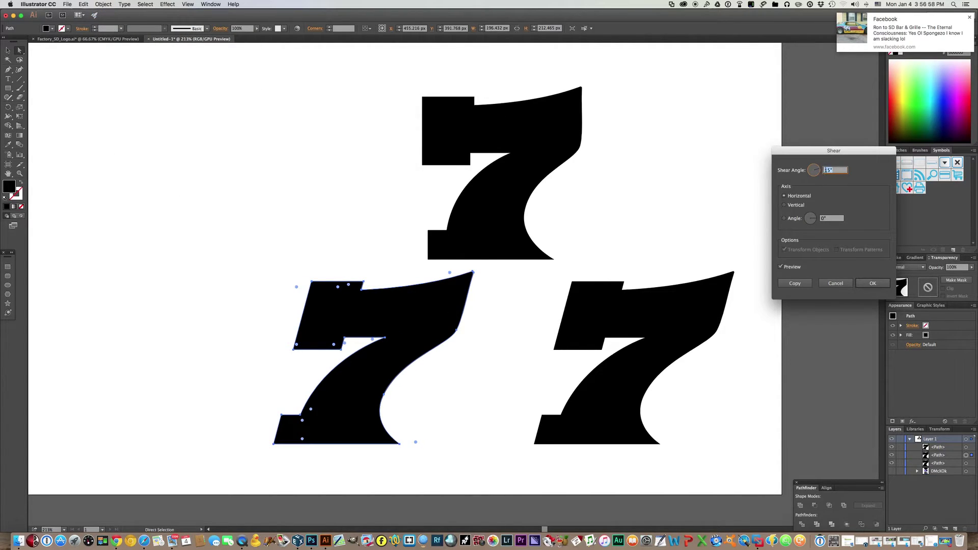
key(Left)
text(-)
click(834, 219)
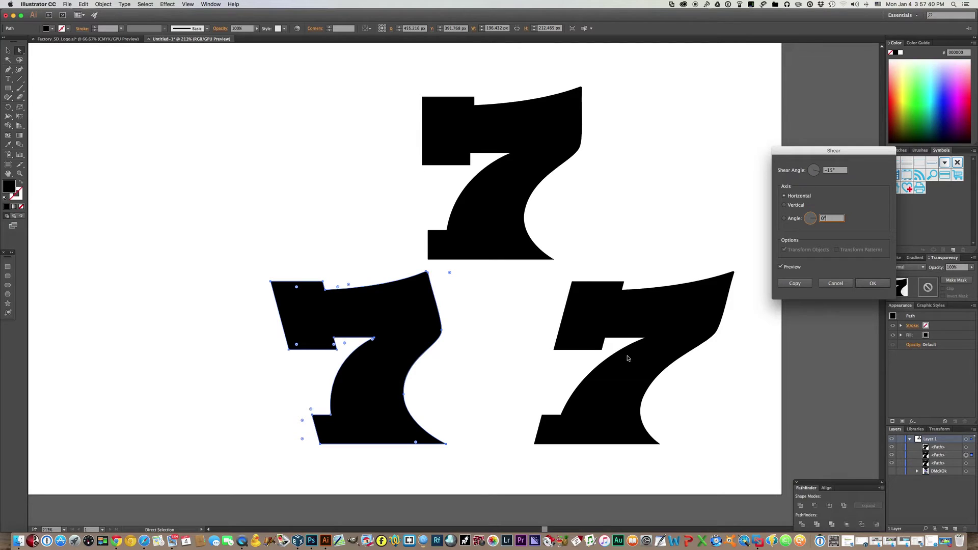
- Try a shear angle of -17° on the lower-left 7
click(832, 172)
text(7)
click(833, 220)
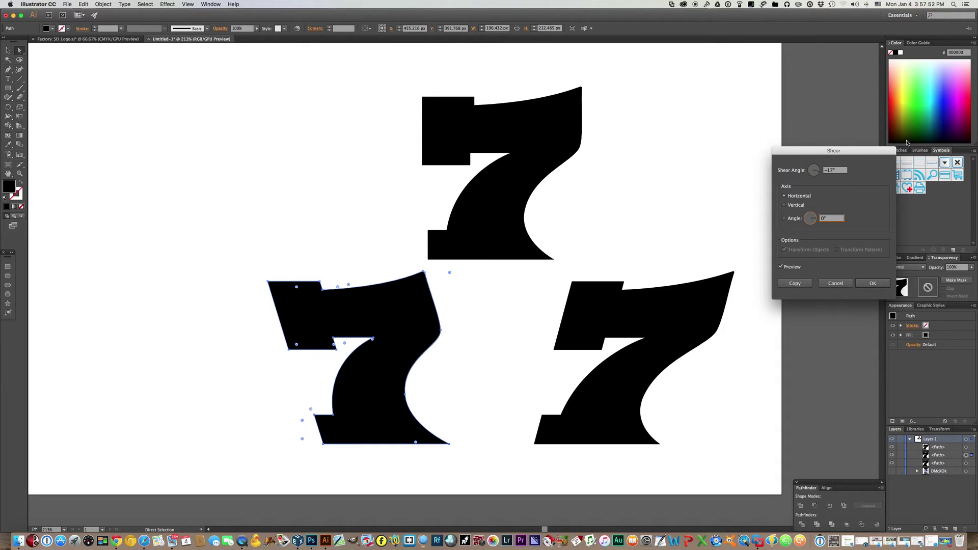
- Set the lower-left 7's shear angle to -18°, apply the horizontal shear and reselect the shape
click(832, 171)
text(-18)
click(832, 220)
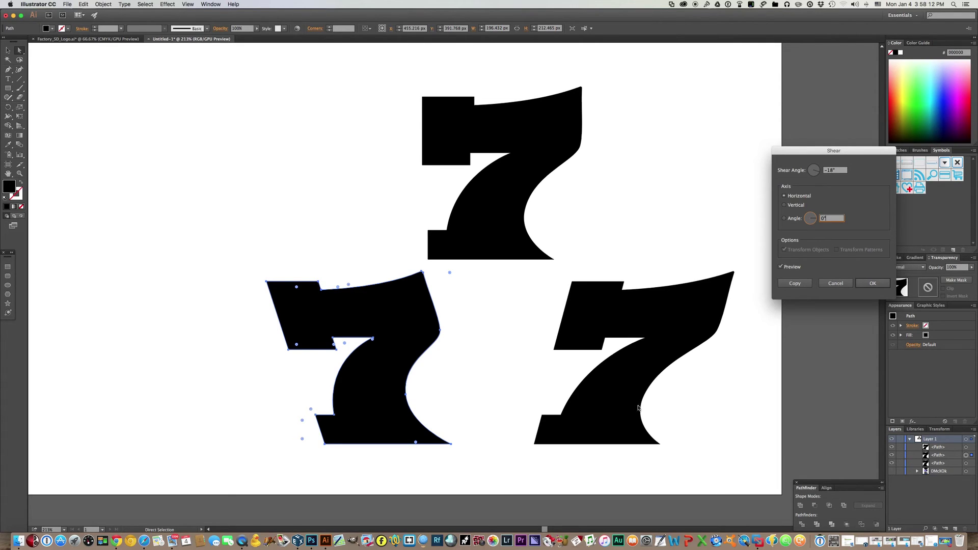
click(867, 284)
click(756, 347)
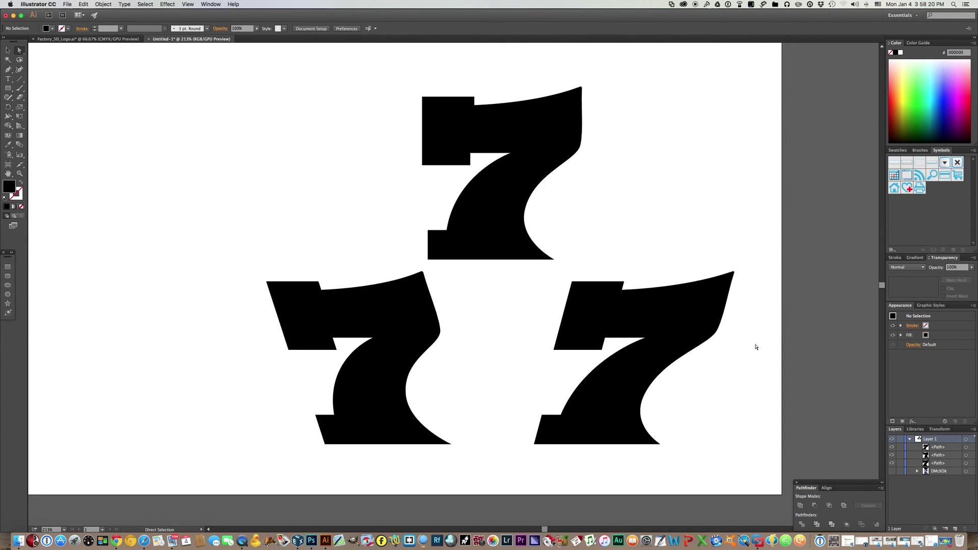
click(431, 323)
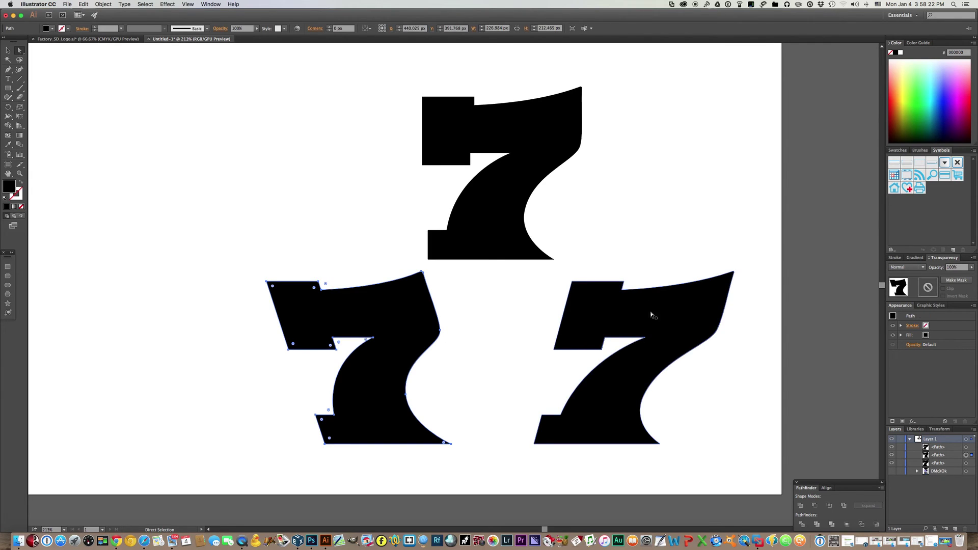